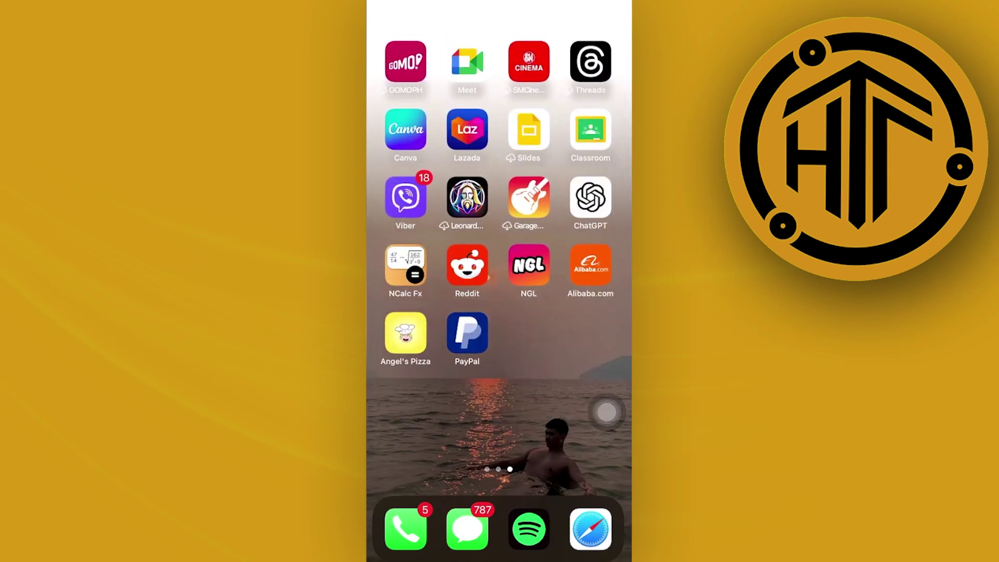
Launch NGL from the home screen and wait for its Play screen to load
{"action": "left_click", "coordinate": [529, 266]}
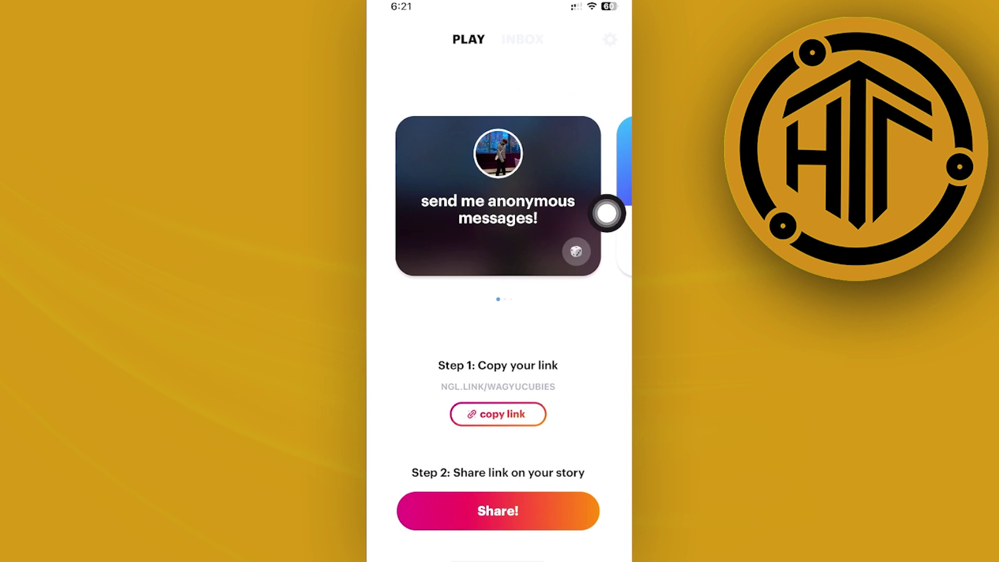
View the NGL inbox, then swipe NGL away in the app switcher
{"action": "left_click_drag", "start_coordinate": [608, 213], "coordinate": [437, 212]}
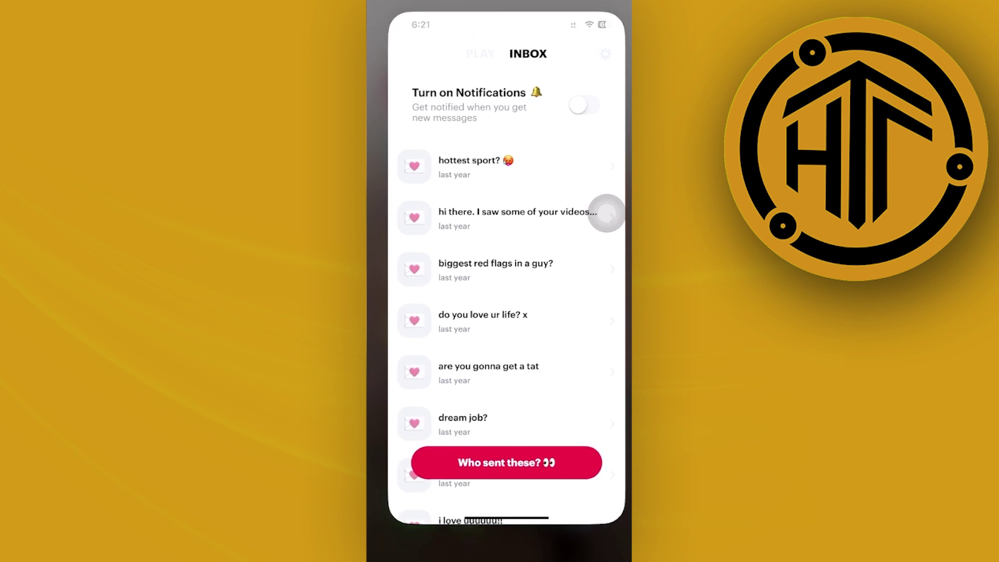
{"action": "left_click_drag", "start_coordinate": [499, 559], "coordinate": [500, 312]}
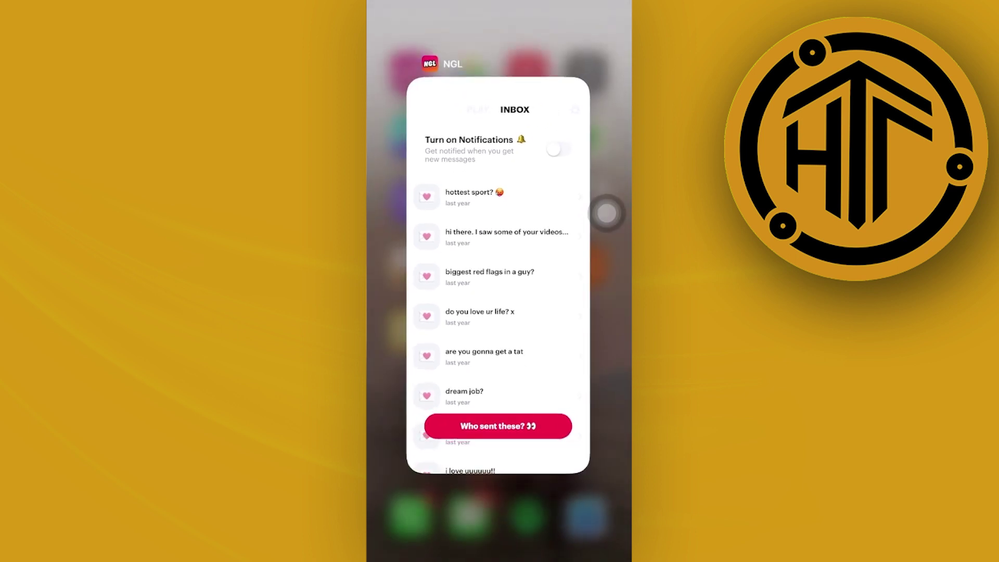
{"action": "left_click_drag", "start_coordinate": [500, 313], "coordinate": [500, 78]}
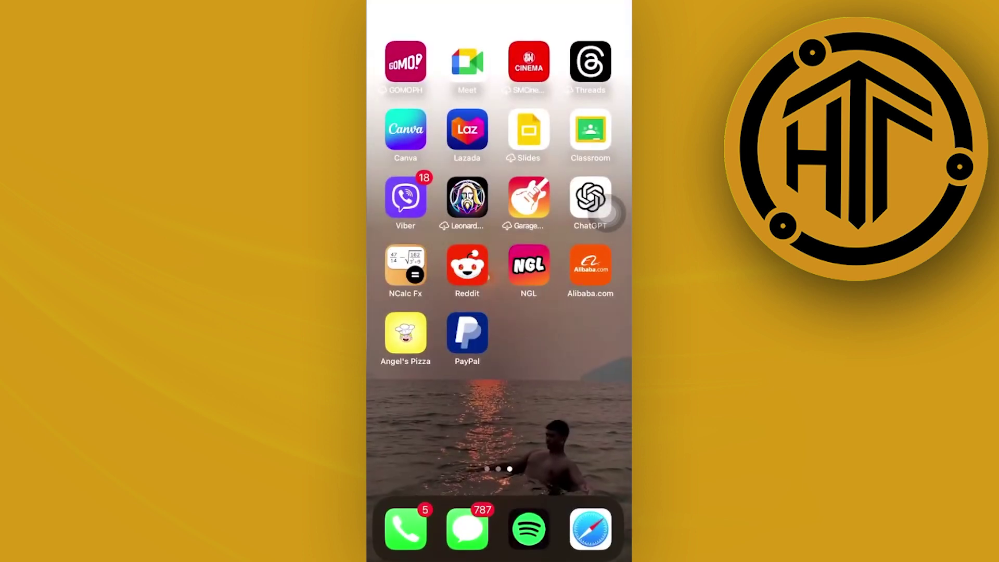
Turn Wi-Fi on in Control Center and return to the first home page
{"action": "left_click_drag", "start_coordinate": [593, 8], "coordinate": [594, 312]}
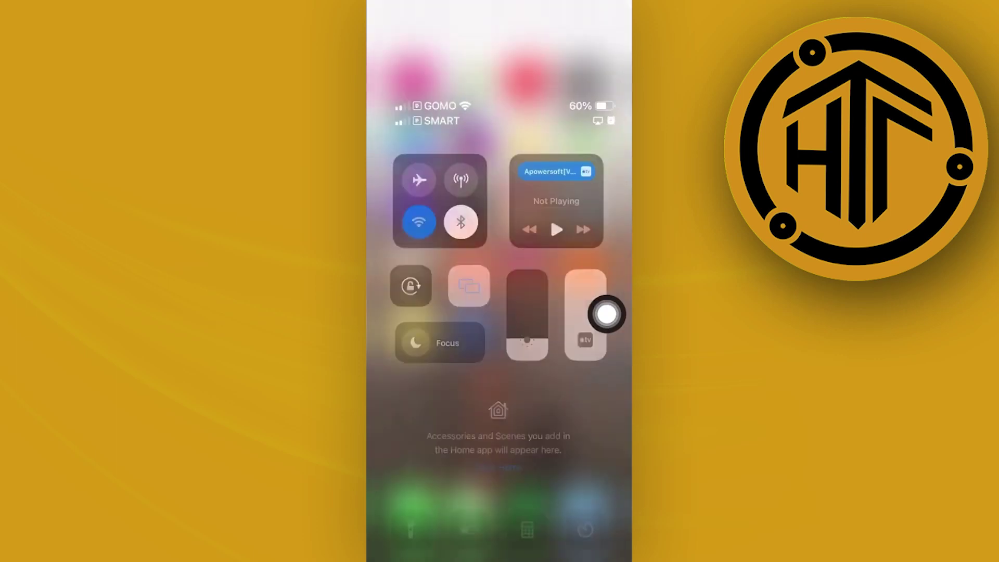
{"action": "left_click", "coordinate": [420, 186]}
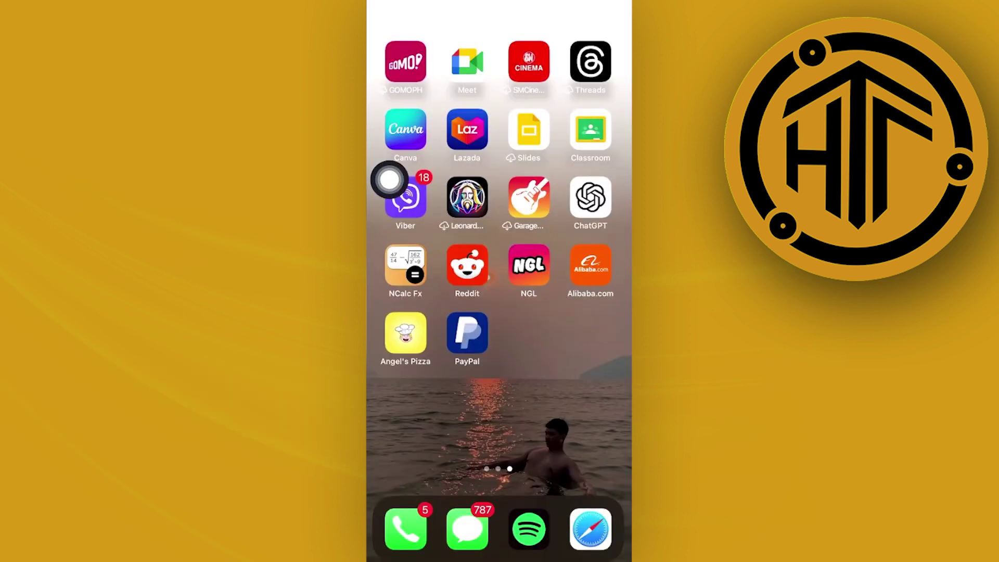
{"action": "left_click_drag", "start_coordinate": [406, 312], "coordinate": [593, 313]}
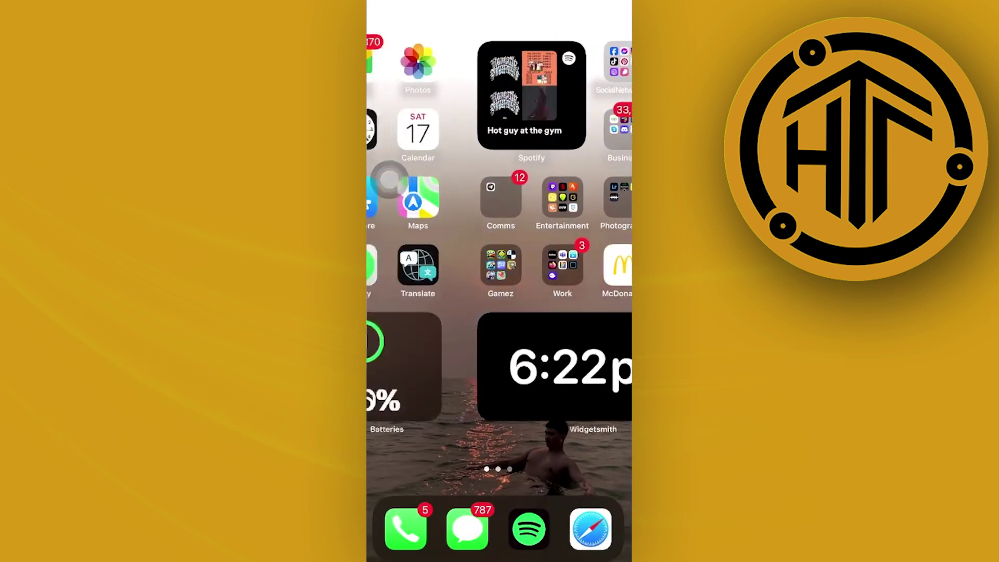
{"action": "left_click_drag", "start_coordinate": [406, 312], "coordinate": [594, 313]}
Search the App Store for 'ngl', view its installed 6.1.71 listing, then go home
{"action": "left_click", "coordinate": [528, 198]}
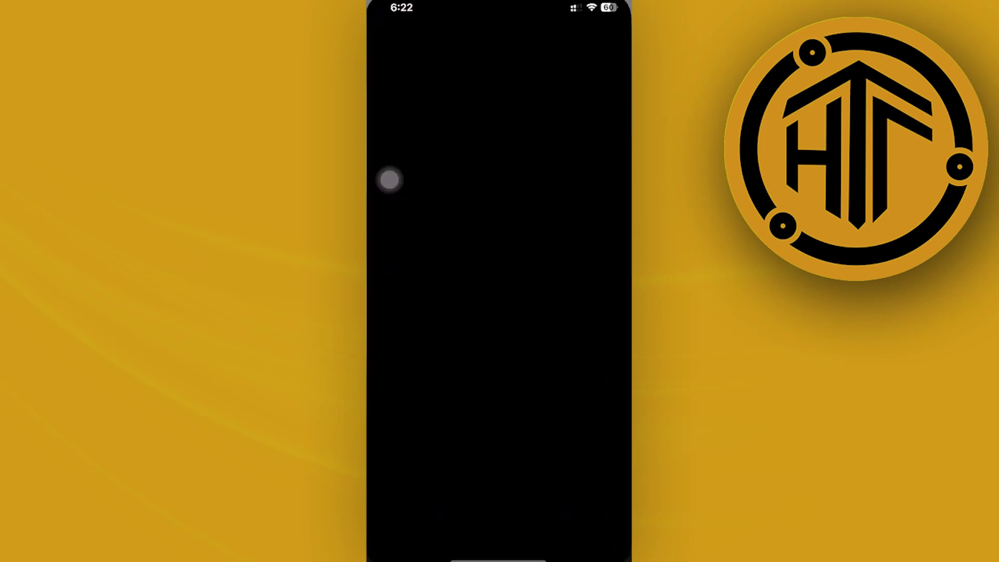
{"action": "left_click", "coordinate": [604, 534]}
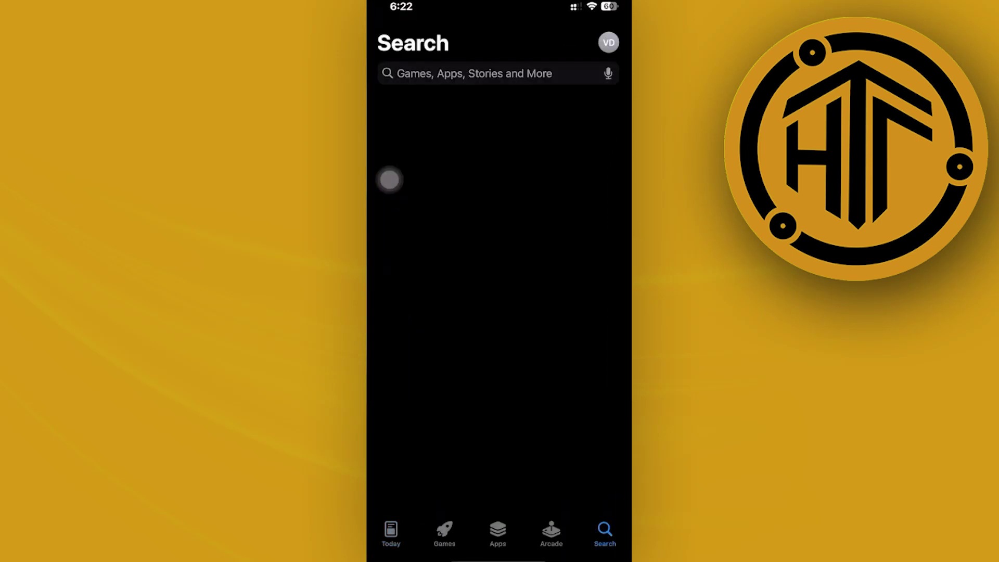
{"action": "left_click", "coordinate": [468, 37]}
{"action": "type", "text": "ngl"}
{"action": "left_click", "coordinate": [383, 180]}
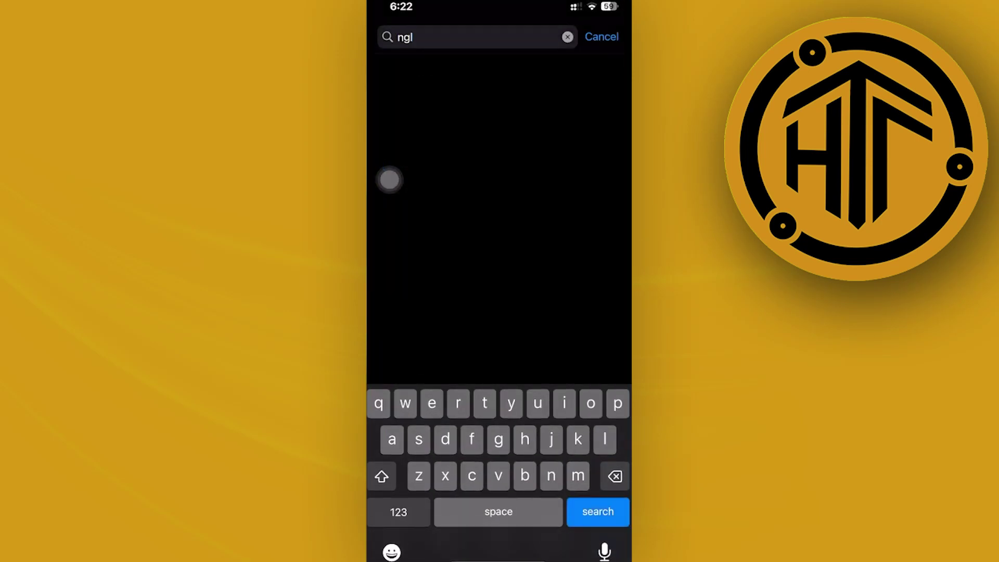
{"action": "left_click", "coordinate": [388, 360]}
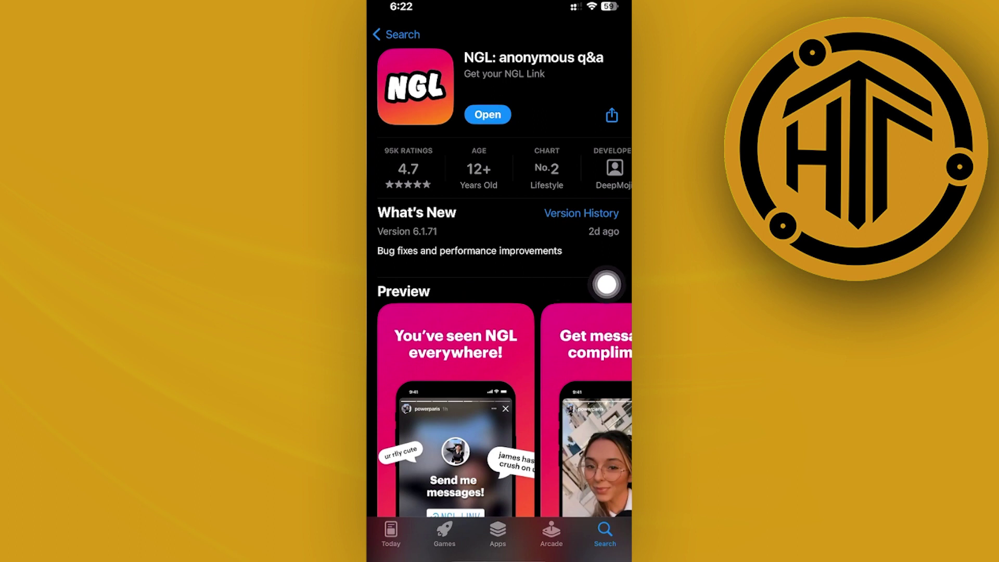
{"action": "left_click_drag", "start_coordinate": [500, 556], "coordinate": [499, 312]}
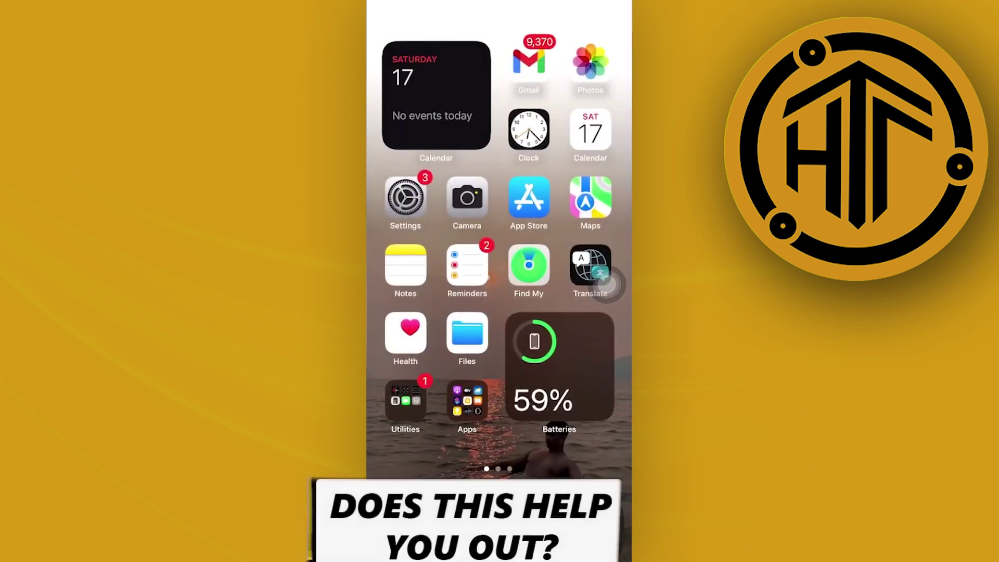